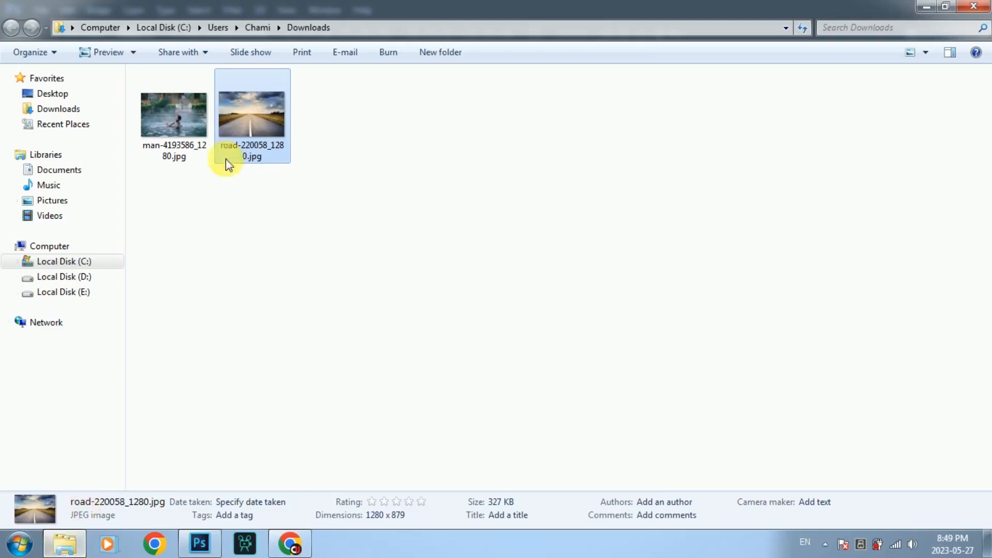
# Step: Place man-4193586_1280.jpg into the road document, scaled to about 101%, and shift it down to leave a strip of sky uncovered
pyautogui.moveTo(173, 119); pyautogui.dragTo(325, 299)
pyautogui.moveTo(724, 101)
pyautogui.mouseDown()
pyautogui.moveTo(737, 108)
pyautogui.moveTo(730, 93)
pyautogui.mouseUp()
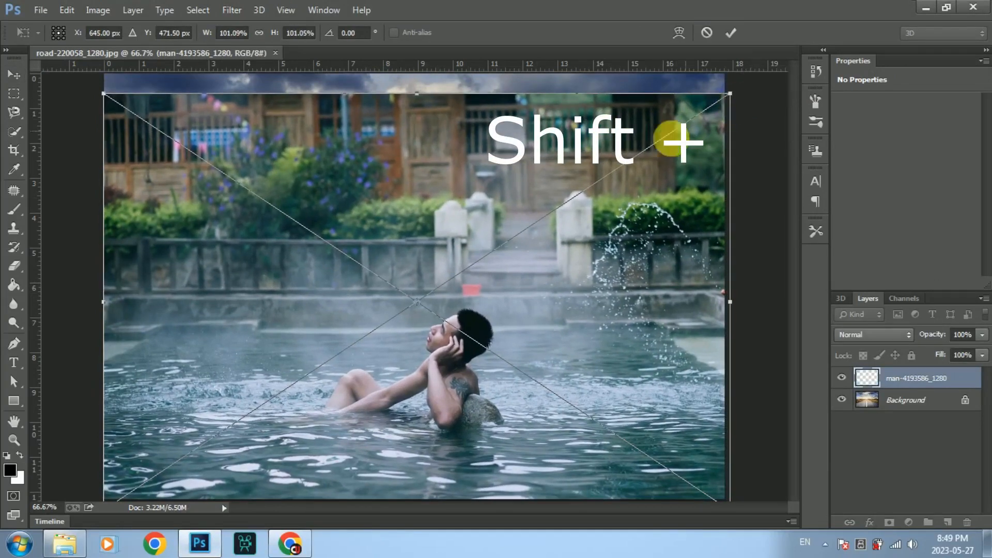
pyautogui.moveTo(643, 176); pyautogui.dragTo(646, 193)
pyautogui.press('Return')
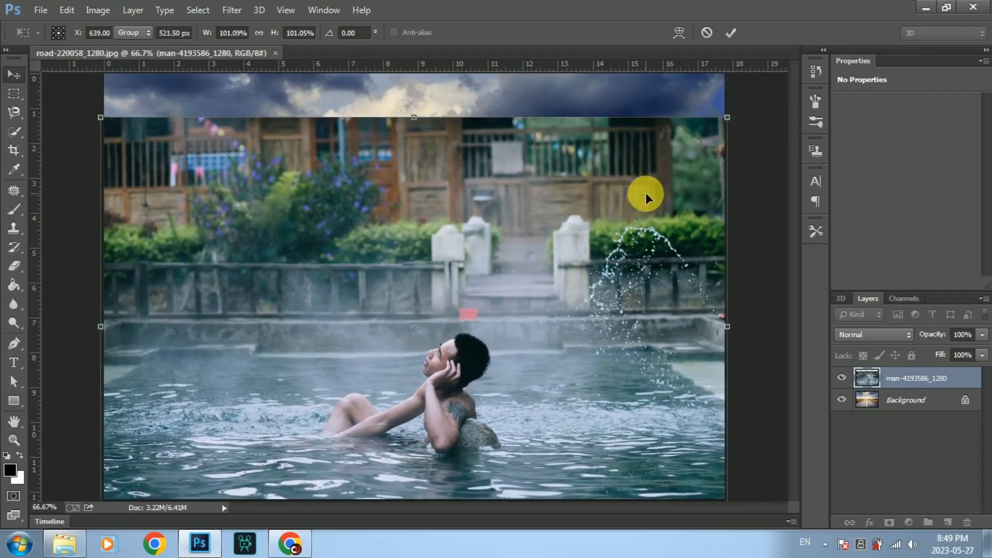
pyautogui.moveTo(650, 205); pyautogui.dragTo(650, 198)
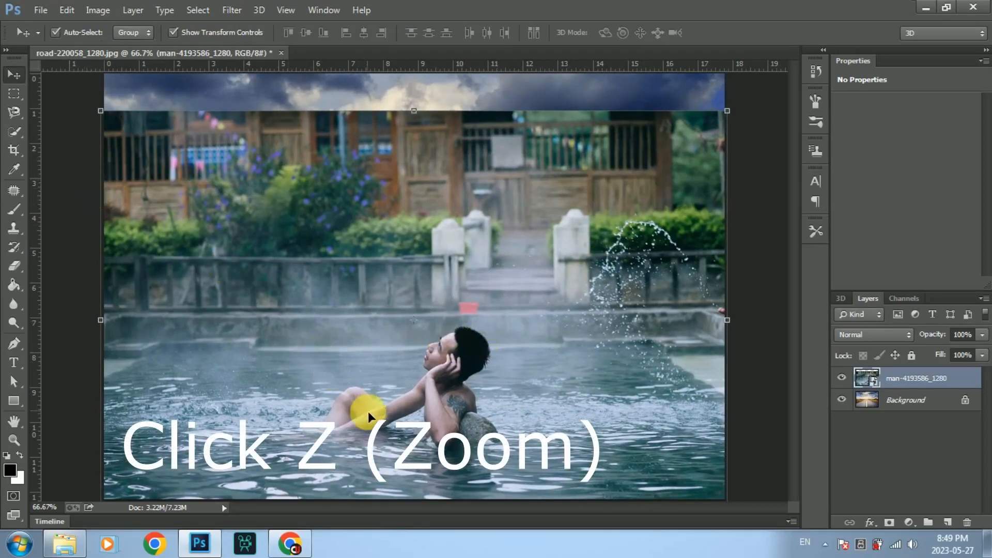
# Step: Start a new Quick Selection with an 8 px brush covering the man's knees, arms and head
pyautogui.press('z')
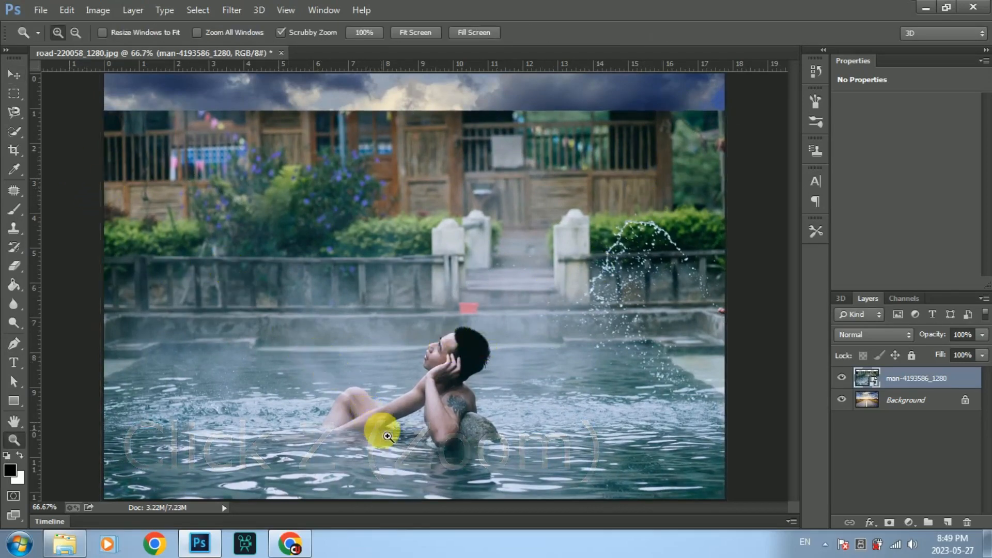
pyautogui.click(387, 437)
pyautogui.click(356, 444)
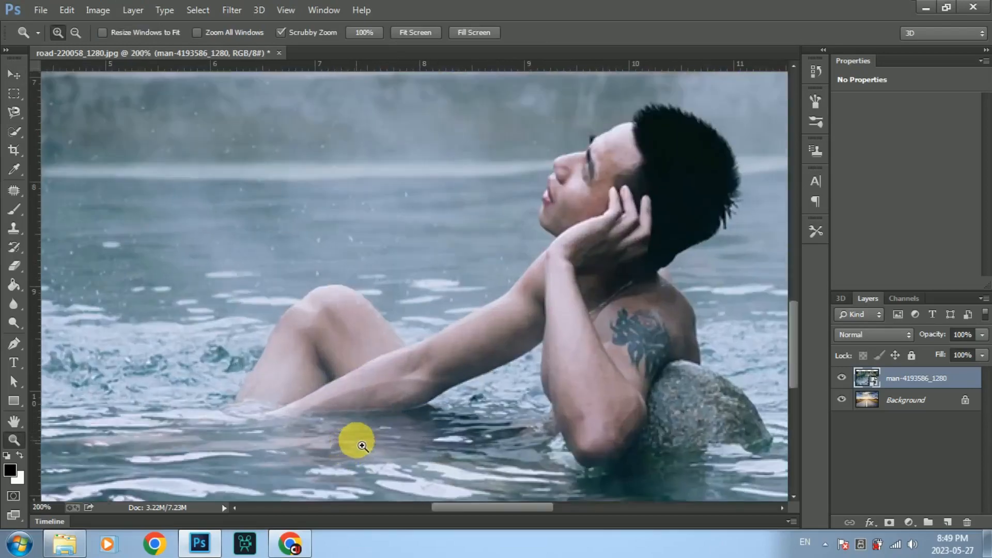
pyautogui.click(321, 401)
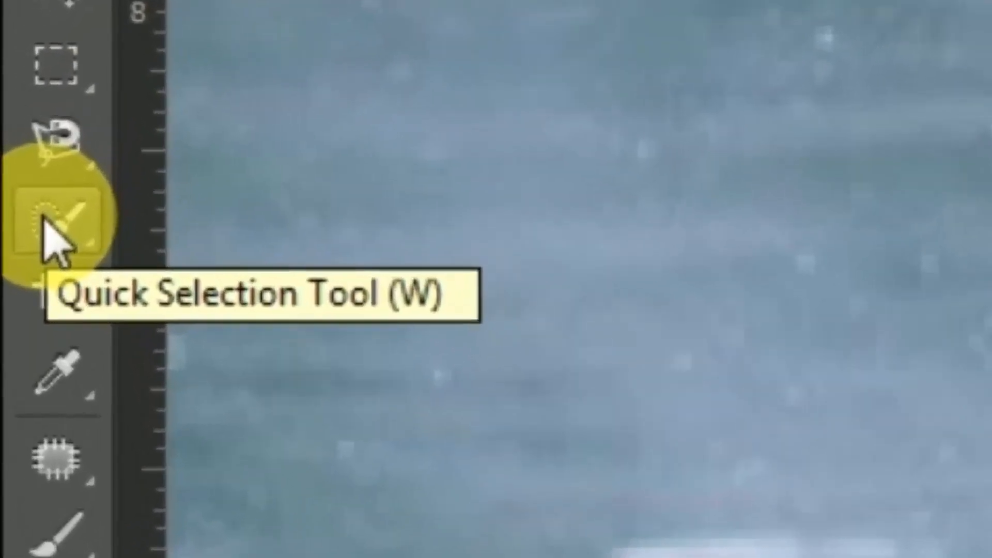
pyautogui.click(48, 228)
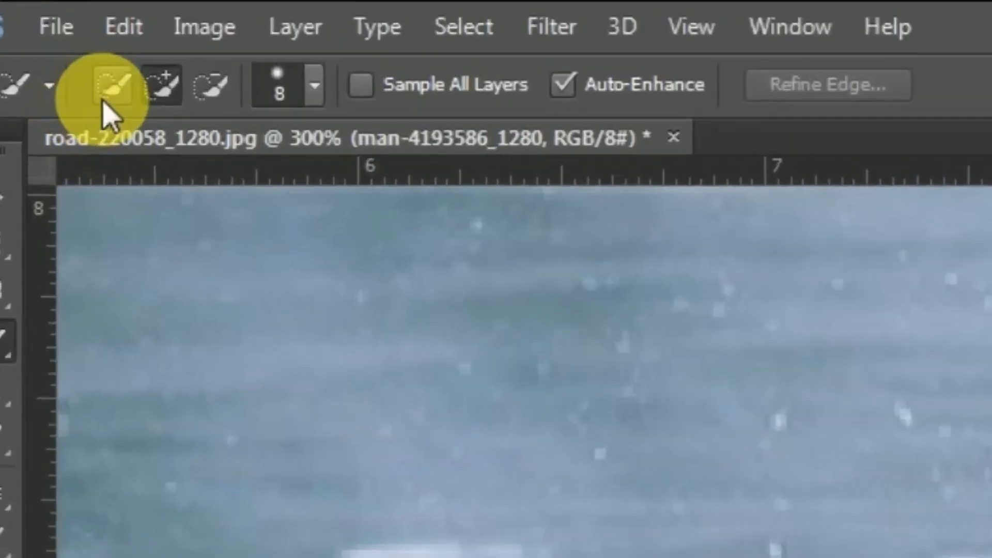
pyautogui.click(62, 41)
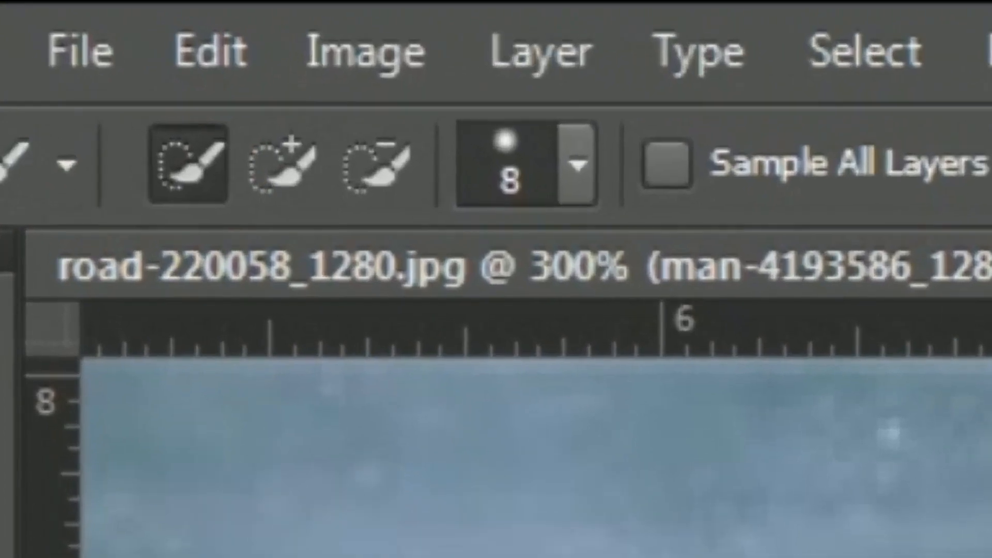
pyautogui.click(252, 323)
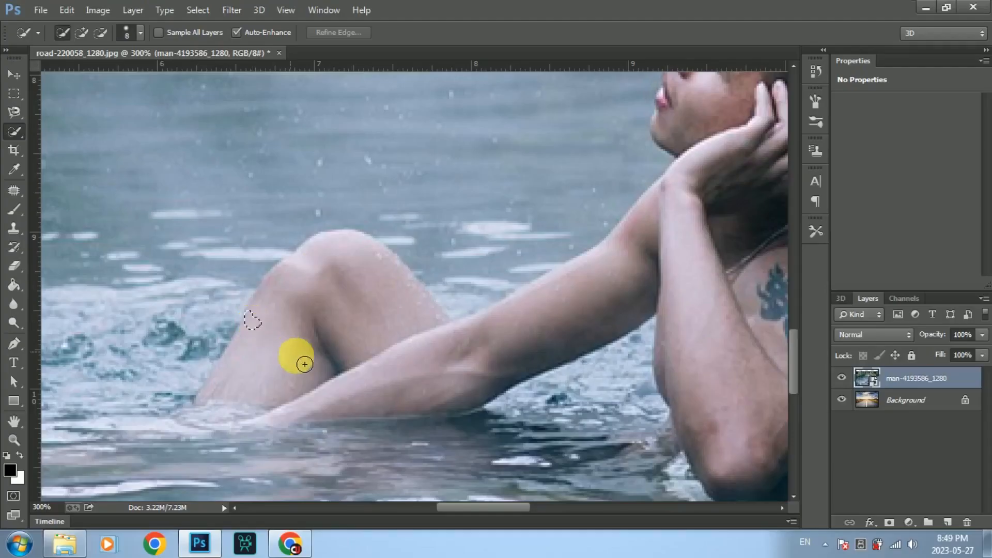
pyautogui.moveTo(358, 324)
pyautogui.mouseDown()
pyautogui.moveTo(363, 286)
pyautogui.moveTo(395, 325)
pyautogui.moveTo(492, 361)
pyautogui.moveTo(640, 284)
pyautogui.moveTo(670, 280)
pyautogui.moveTo(678, 264)
pyautogui.mouseUp()
pyautogui.moveTo(717, 185); pyautogui.dragTo(711, 176)
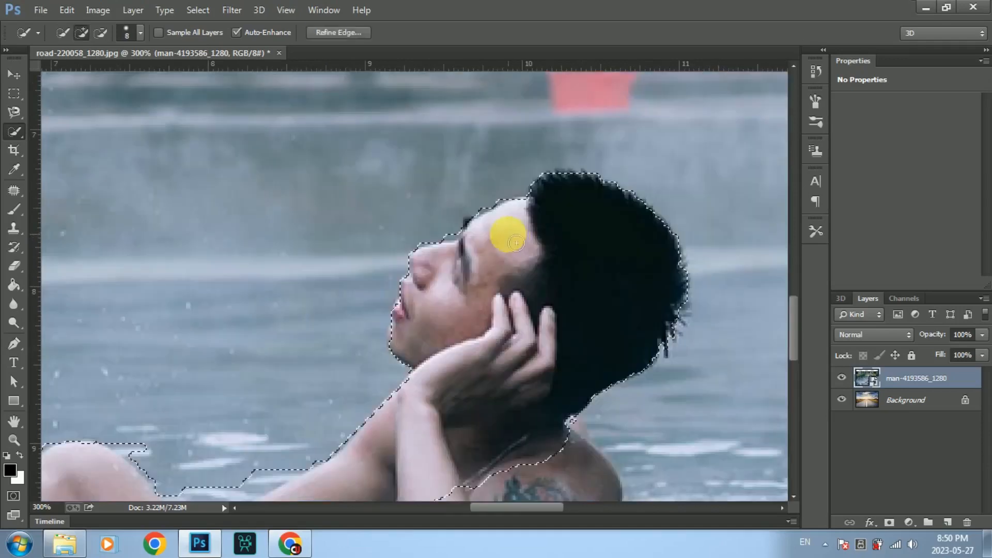
# Step: Extend the selection over the man's forehead, shoulder, the rock behind him and the water just below
pyautogui.moveTo(515, 243); pyautogui.dragTo(532, 226)
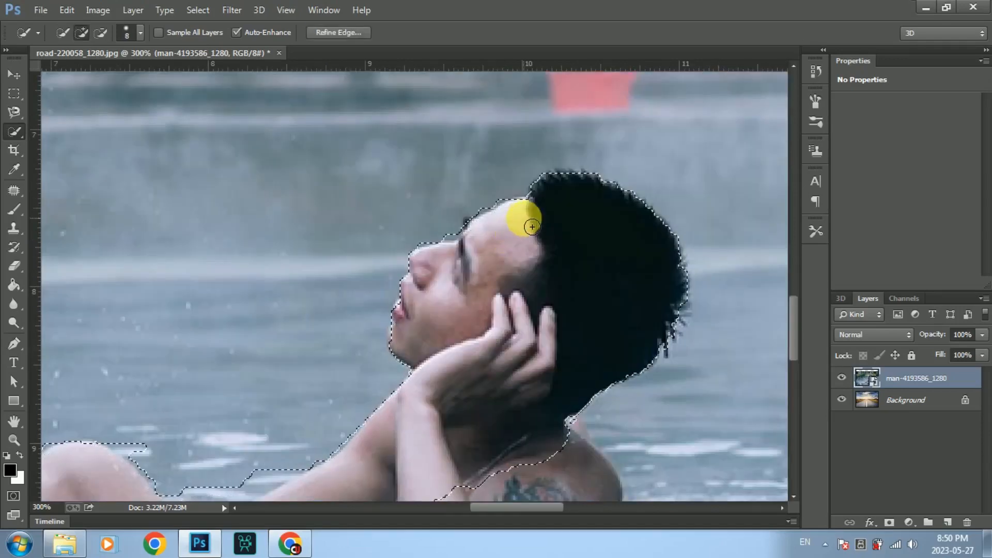
pyautogui.moveTo(791, 320); pyautogui.dragTo(800, 361)
pyautogui.moveTo(467, 173)
pyautogui.mouseDown()
pyautogui.moveTo(597, 336)
pyautogui.moveTo(653, 381)
pyautogui.mouseUp()
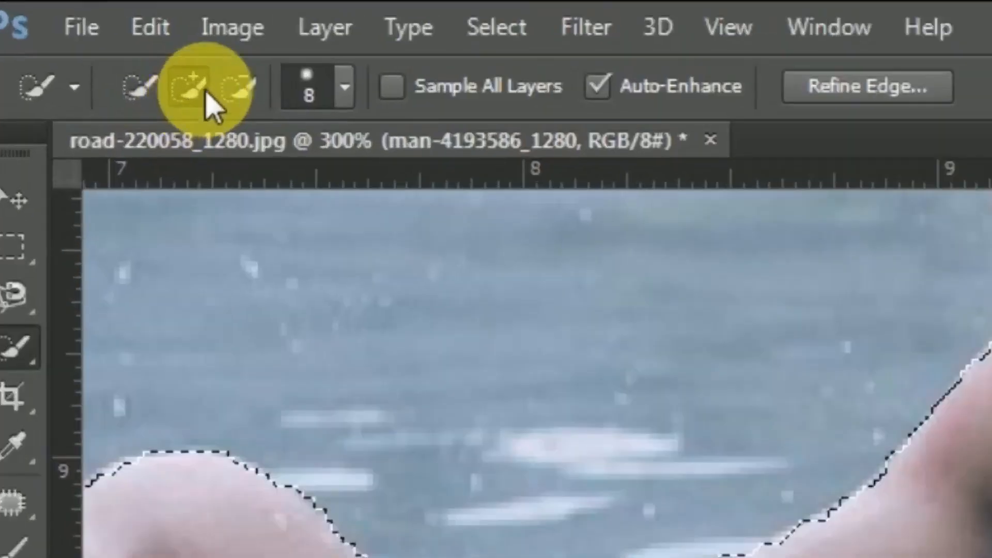
# Step: Subtract the patch of water between the knee and the arm from the selection, and check the whole outline
pyautogui.click(230, 95)
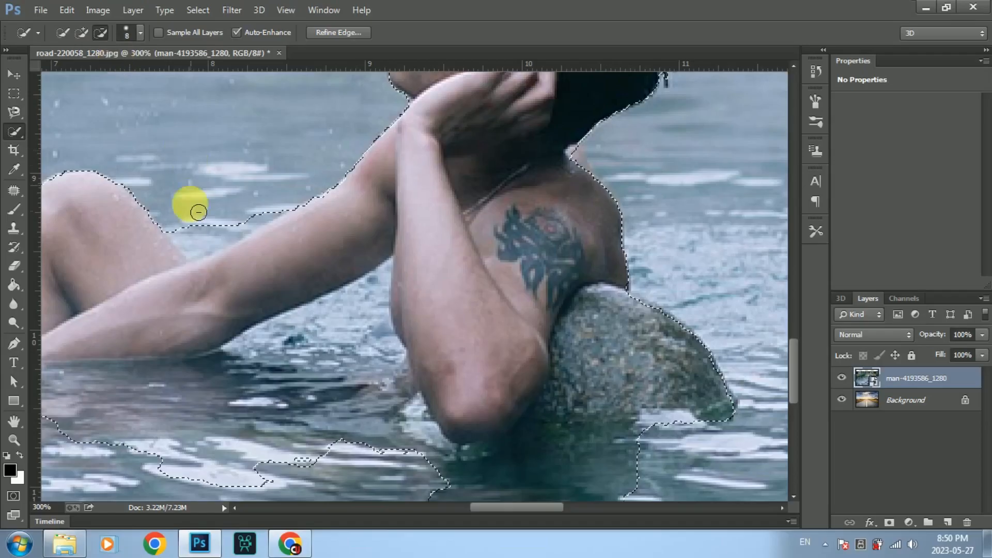
pyautogui.moveTo(216, 268); pyautogui.dragTo(216, 271)
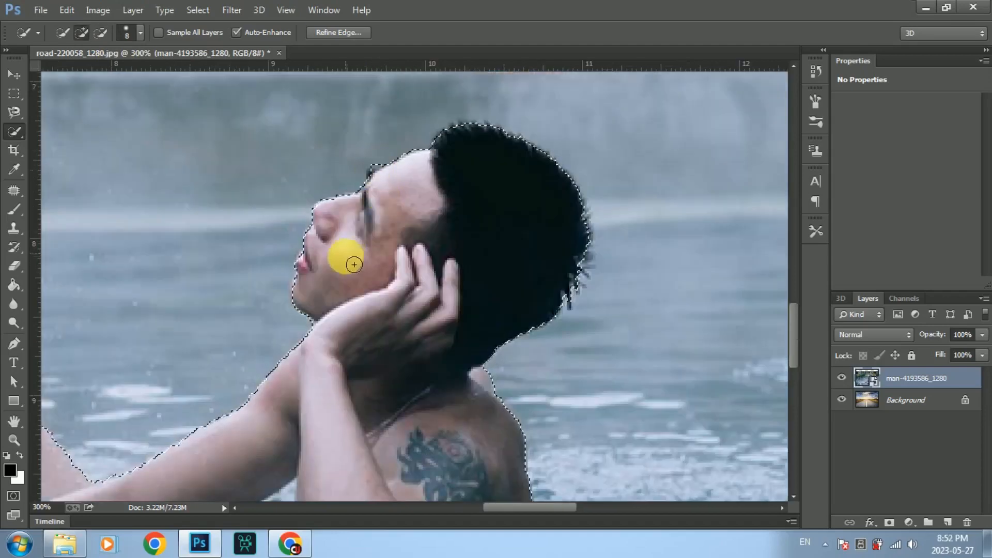
pyautogui.moveTo(354, 282); pyautogui.dragTo(492, 122)
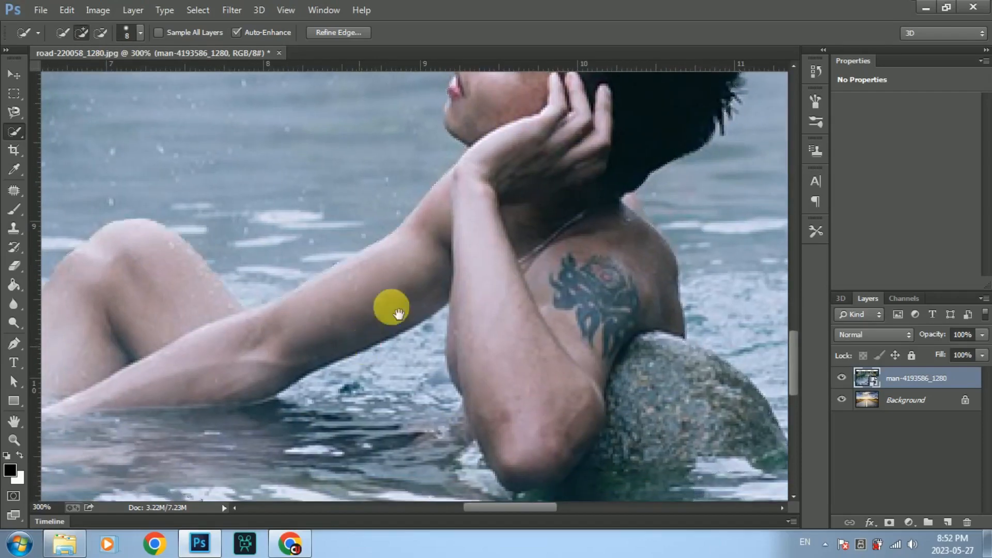
pyautogui.moveTo(369, 352); pyautogui.dragTo(509, 177)
pyautogui.press('z')
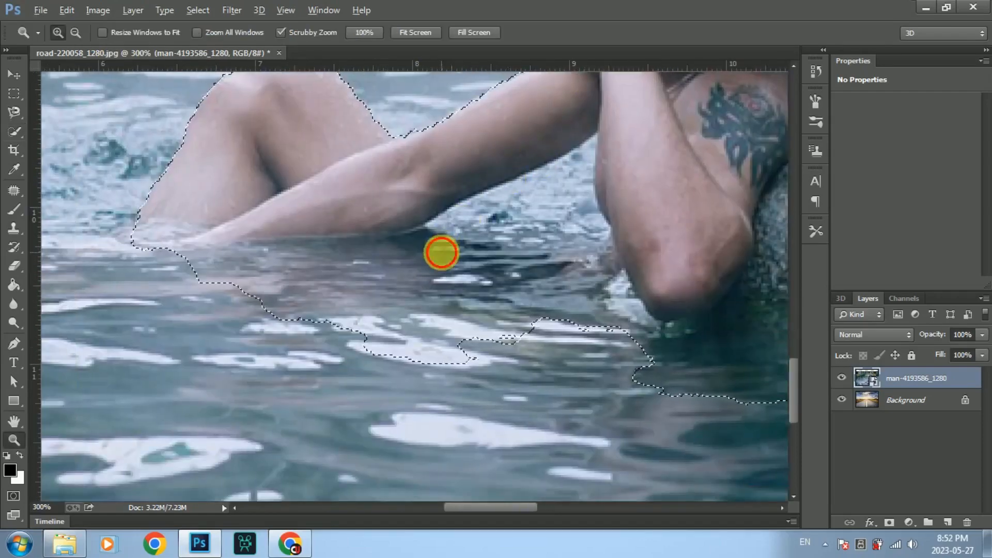
pyautogui.keyDown('alt'); pyautogui.click(447, 258); pyautogui.keyUp('alt')
pyautogui.keyDown('alt'); pyautogui.click(450, 232); pyautogui.keyUp('alt')
pyautogui.keyDown('alt'); pyautogui.click(534, 111); pyautogui.keyUp('alt')
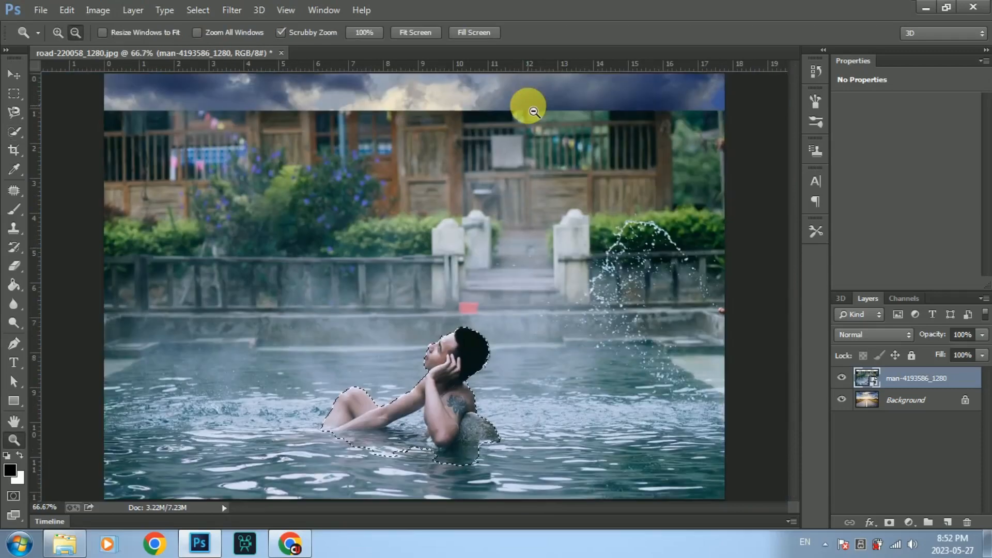
# Step: Add a layer mask to the man layer from the selection and duplicate the masked layer
pyautogui.click(14, 83)
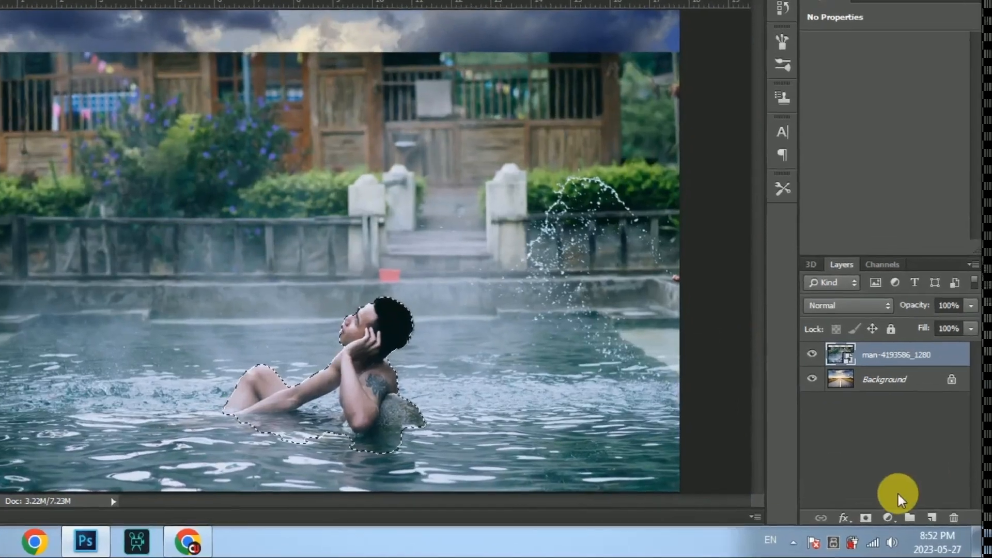
pyautogui.click(868, 518)
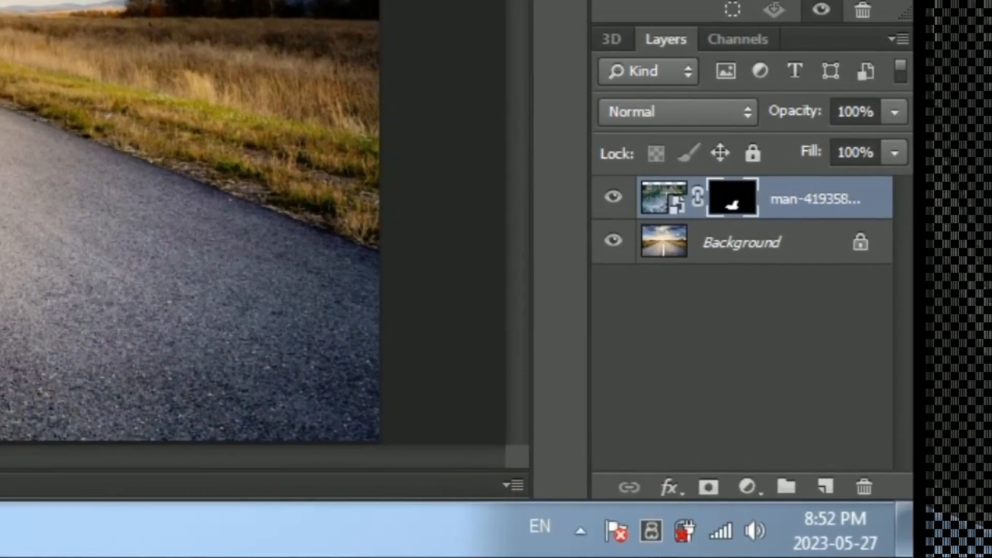
pyautogui.click(15, 78)
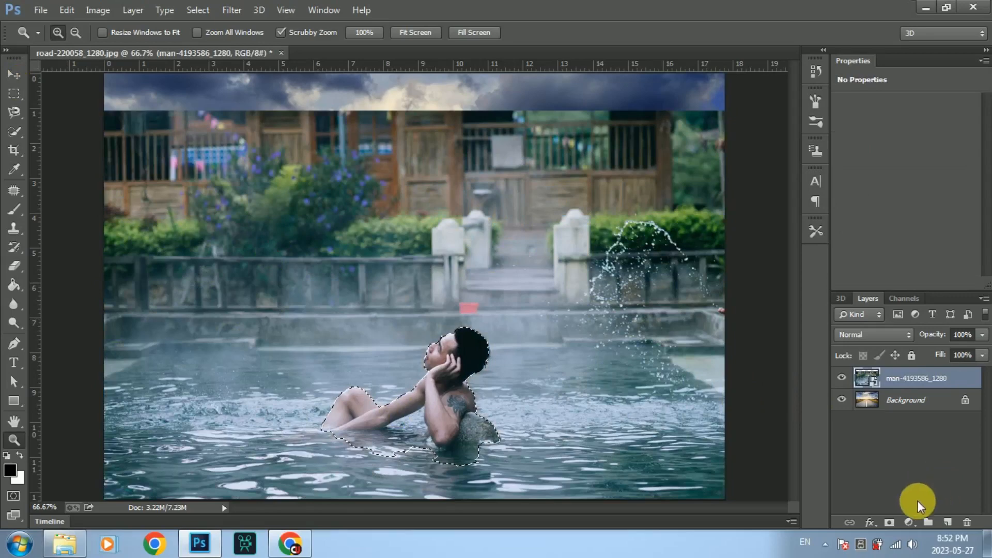
pyautogui.click(897, 527)
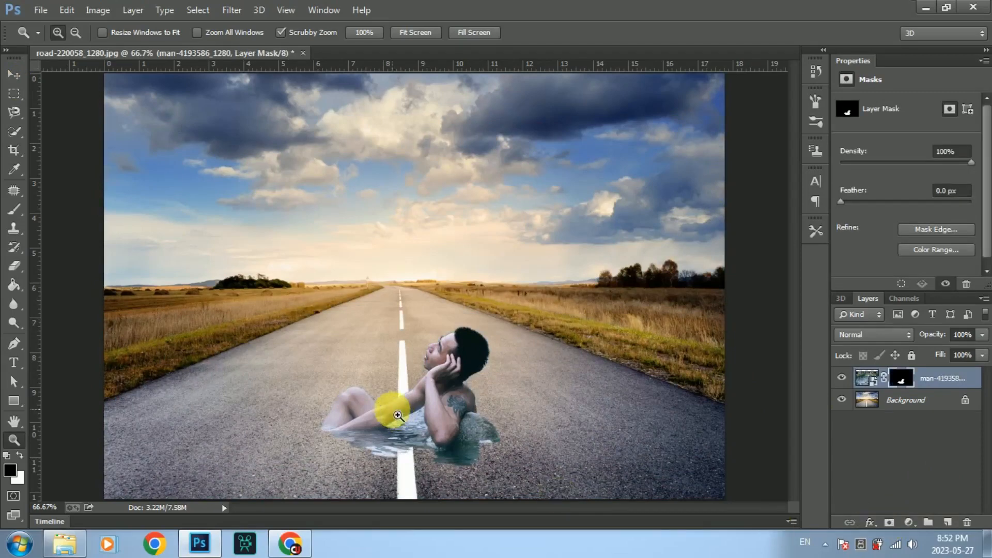
pyautogui.press('v')
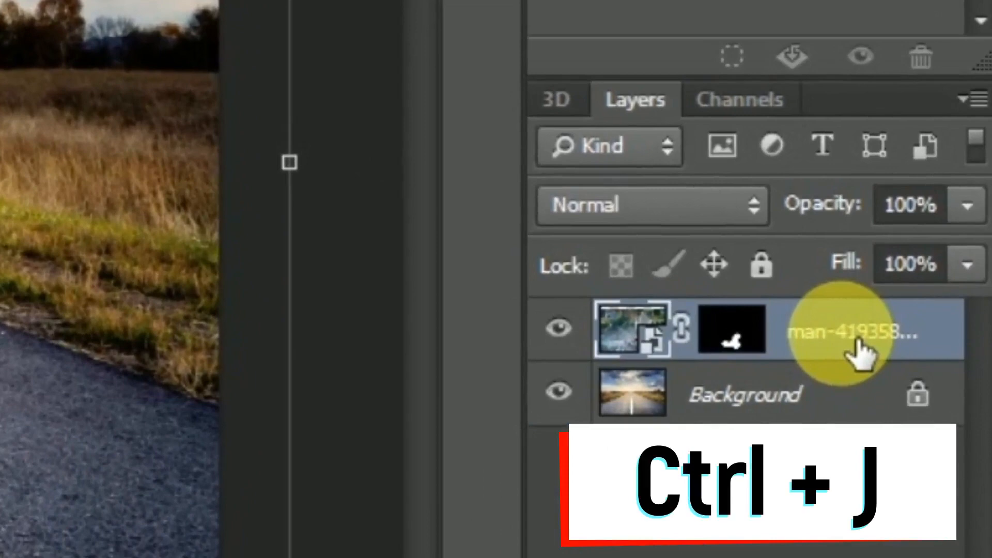
pyautogui.hotkey('ctrl', 'j')
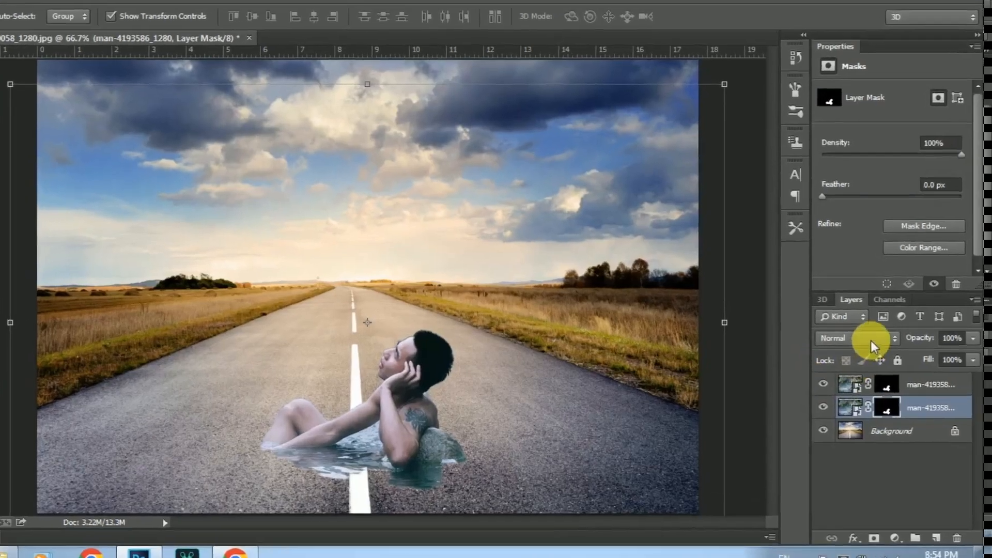
# Step: Set the blend mode of the lower man layer to Hard Light
pyautogui.click(873, 334)
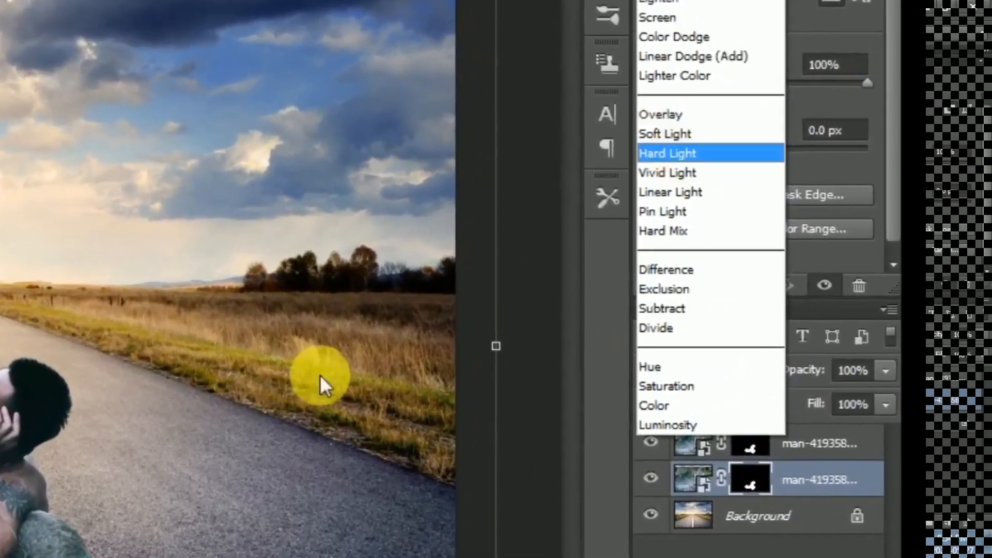
pyautogui.click(269, 539)
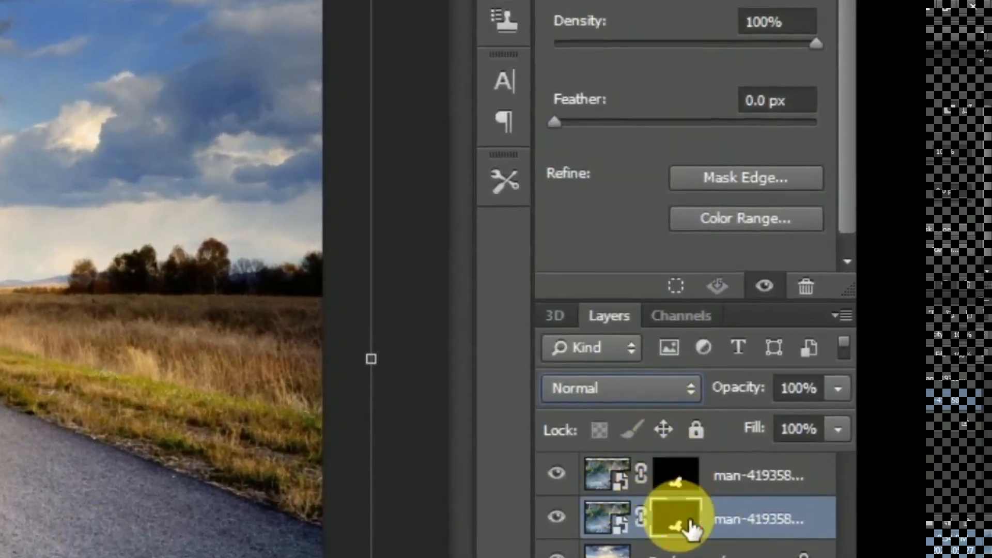
pyautogui.click(685, 392)
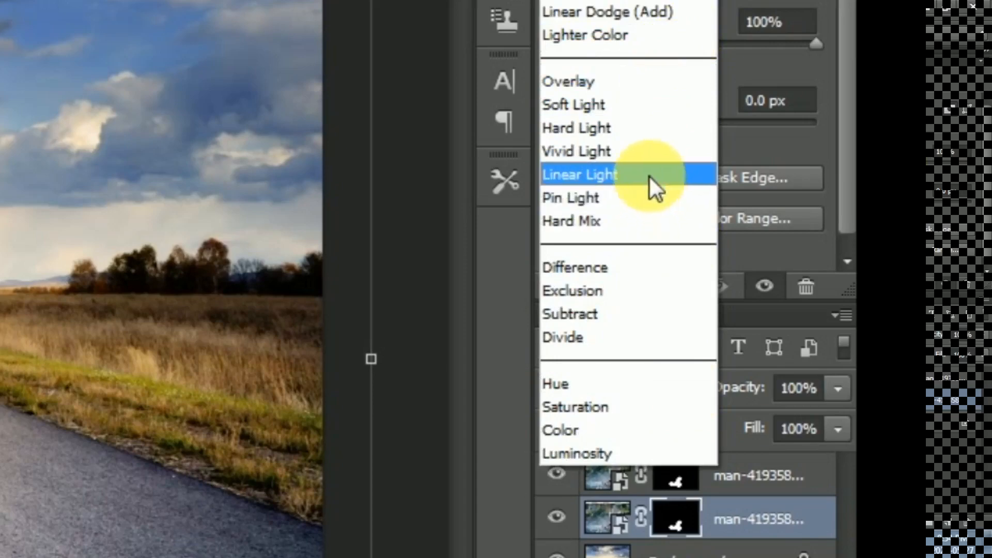
pyautogui.click(649, 134)
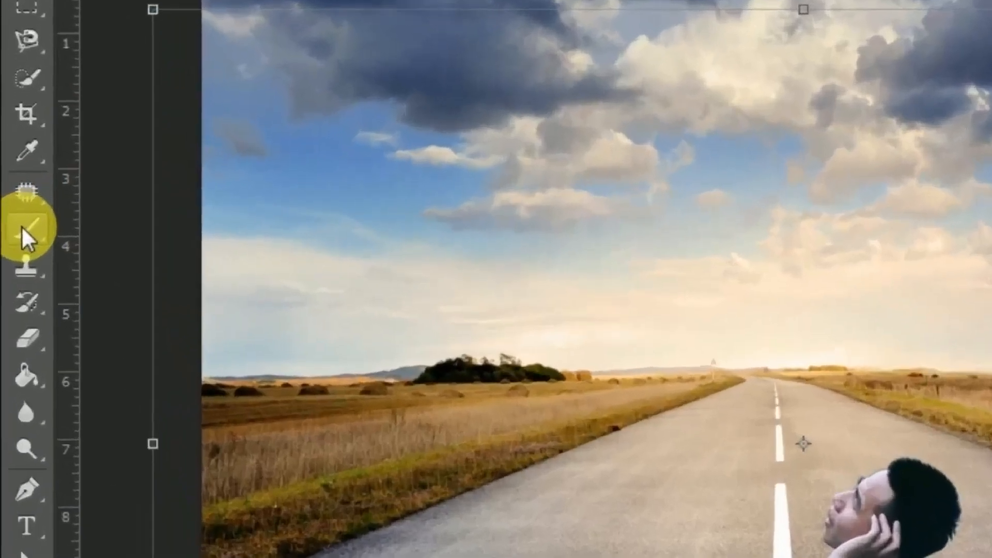
# Step: Set up a soft round brush of 198 px with 0% hardness and white as the foreground color
pyautogui.click(23, 229)
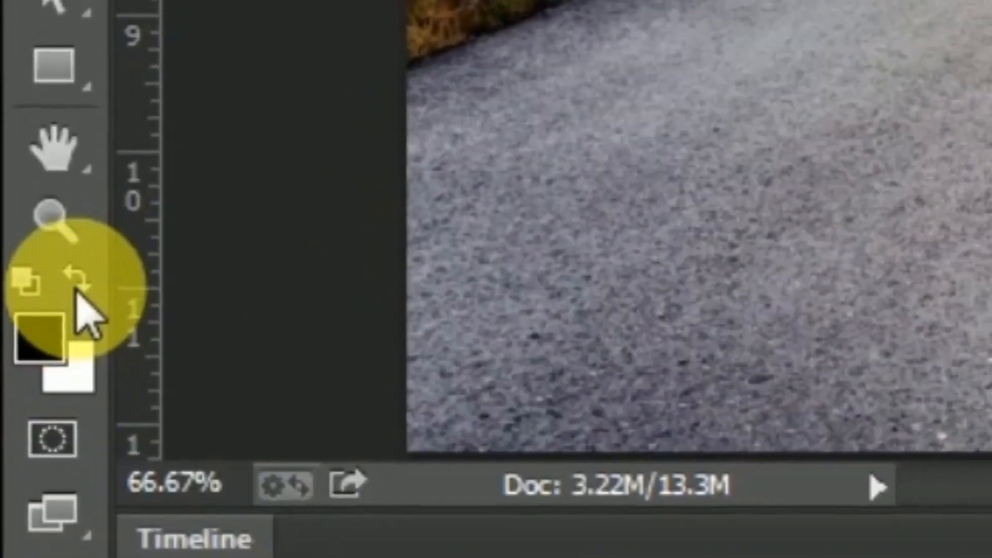
pyautogui.click(78, 289)
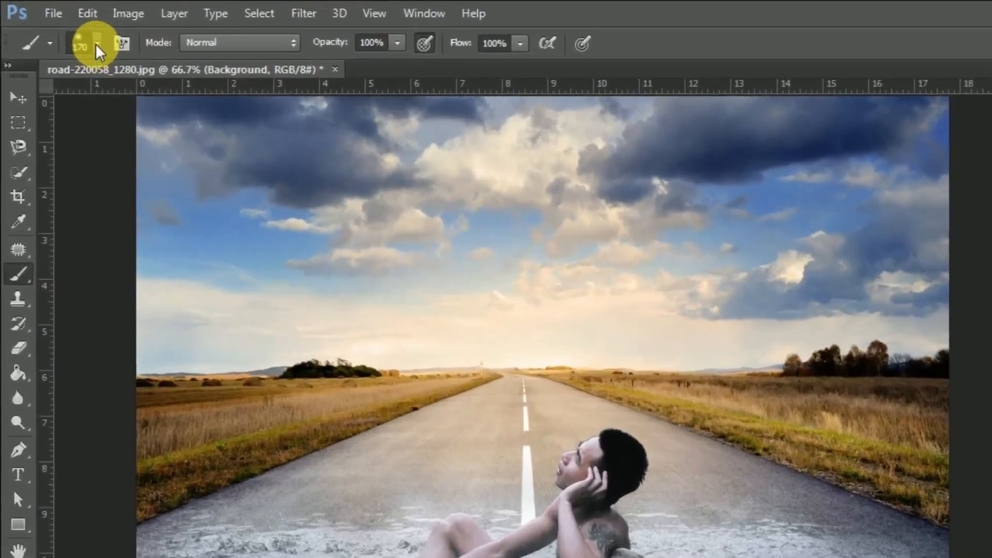
pyautogui.click(74, 33)
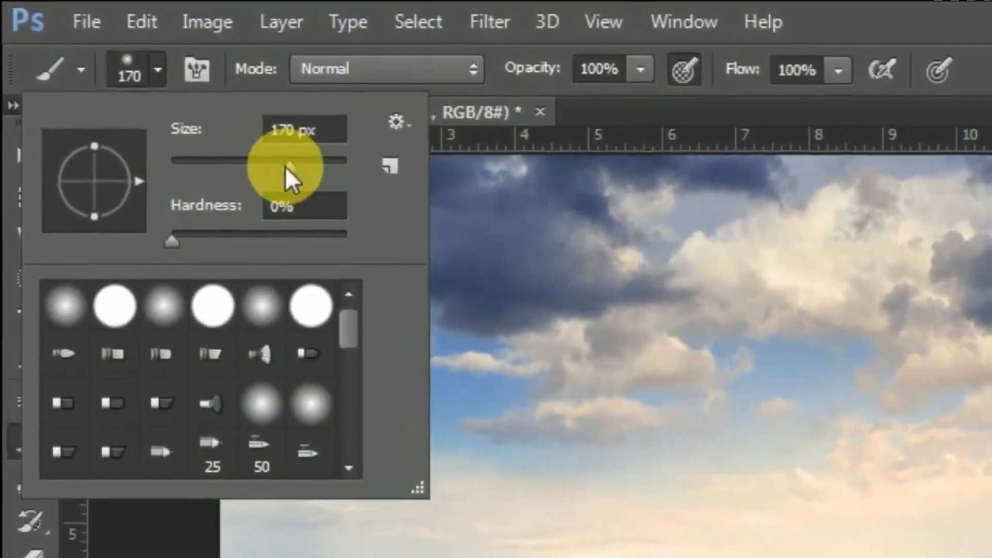
pyautogui.moveTo(223, 129); pyautogui.dragTo(210, 128)
pyautogui.moveTo(274, 166); pyautogui.dragTo(294, 176)
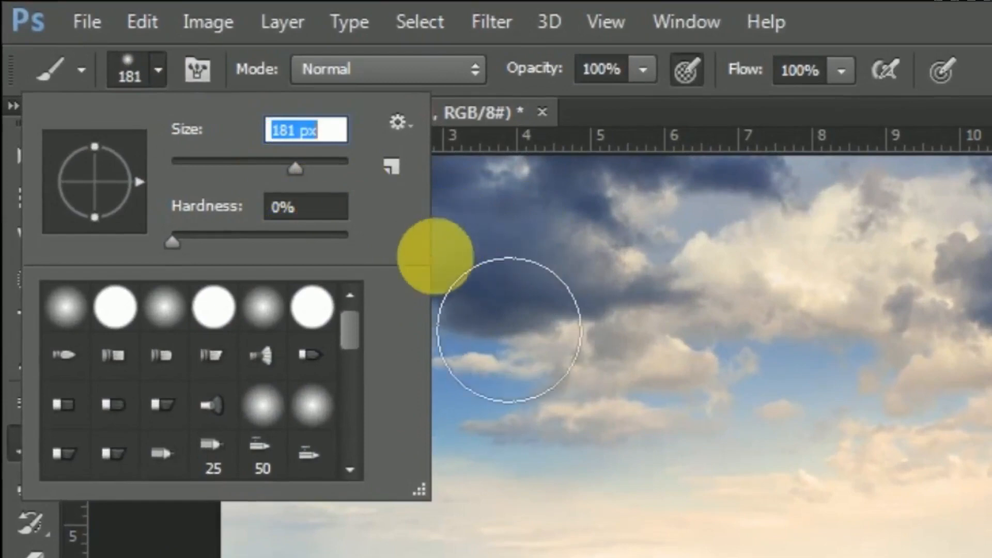
pyautogui.click(171, 325)
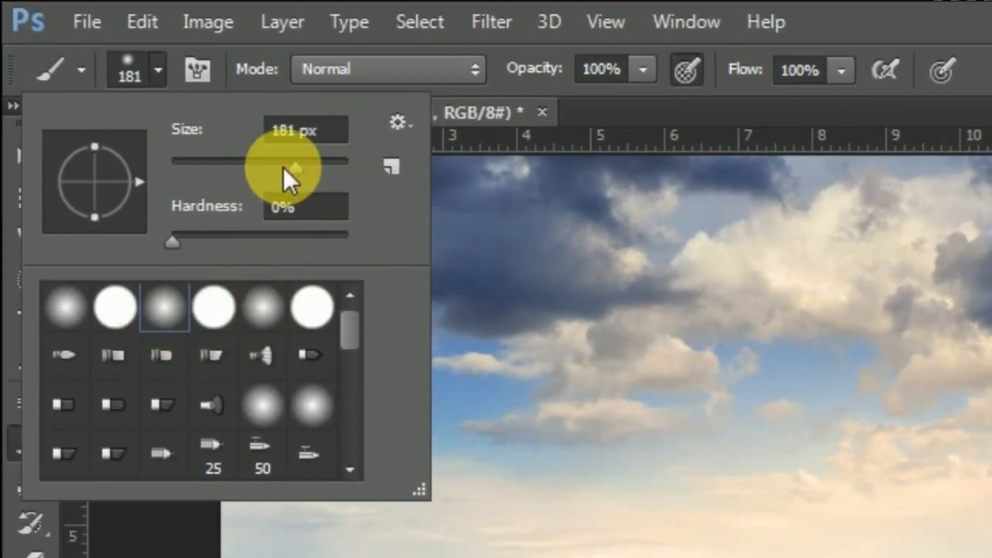
pyautogui.moveTo(296, 168); pyautogui.dragTo(292, 169)
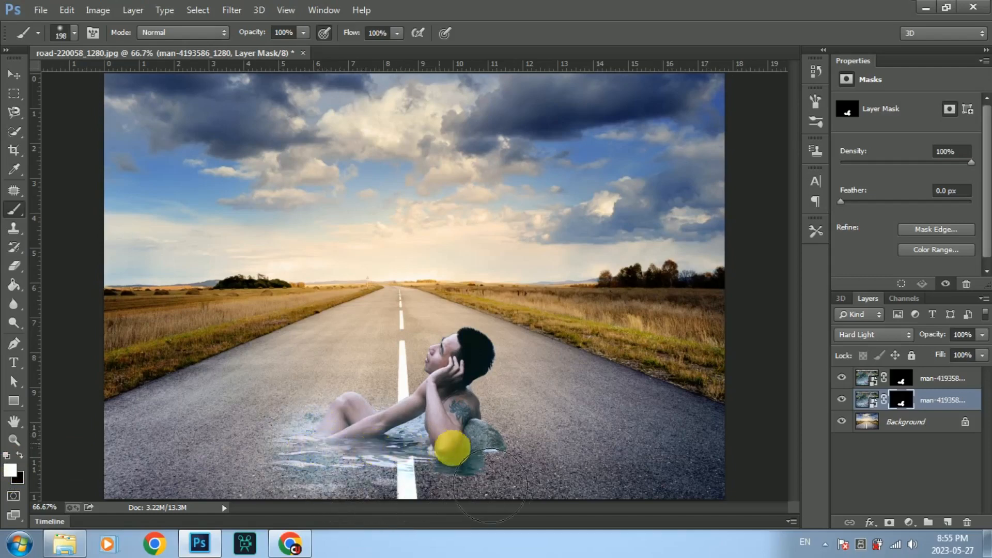
# Step: Paint white on the lower man layer's mask to reveal rippled water across the near part of the road
pyautogui.moveTo(535, 479)
pyautogui.mouseDown()
pyautogui.moveTo(619, 491)
pyautogui.moveTo(565, 482)
pyautogui.moveTo(585, 481)
pyautogui.moveTo(571, 476)
pyautogui.moveTo(399, 487)
pyautogui.moveTo(459, 475)
pyautogui.moveTo(367, 490)
pyautogui.moveTo(262, 482)
pyautogui.moveTo(183, 497)
pyautogui.moveTo(293, 491)
pyautogui.mouseUp()
pyautogui.moveTo(161, 512)
pyautogui.mouseDown()
pyautogui.moveTo(569, 517)
pyautogui.moveTo(737, 500)
pyautogui.moveTo(647, 505)
pyautogui.moveTo(652, 490)
pyautogui.moveTo(628, 465)
pyautogui.mouseUp()
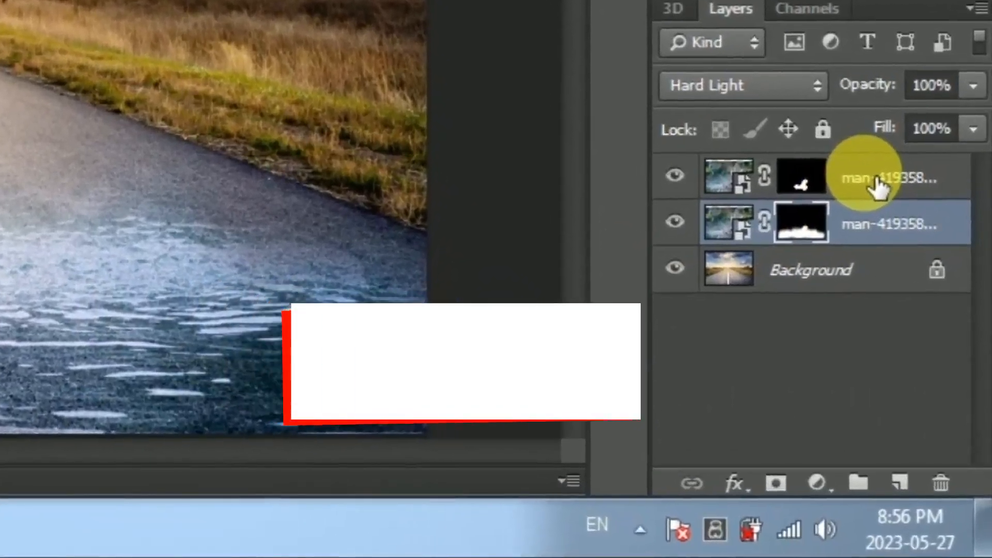
# Step: Group the two man layers and clip a new Hue/Saturation adjustment layer to the group
pyautogui.keyDown('shift'); pyautogui.click(875, 181); pyautogui.keyUp('shift')
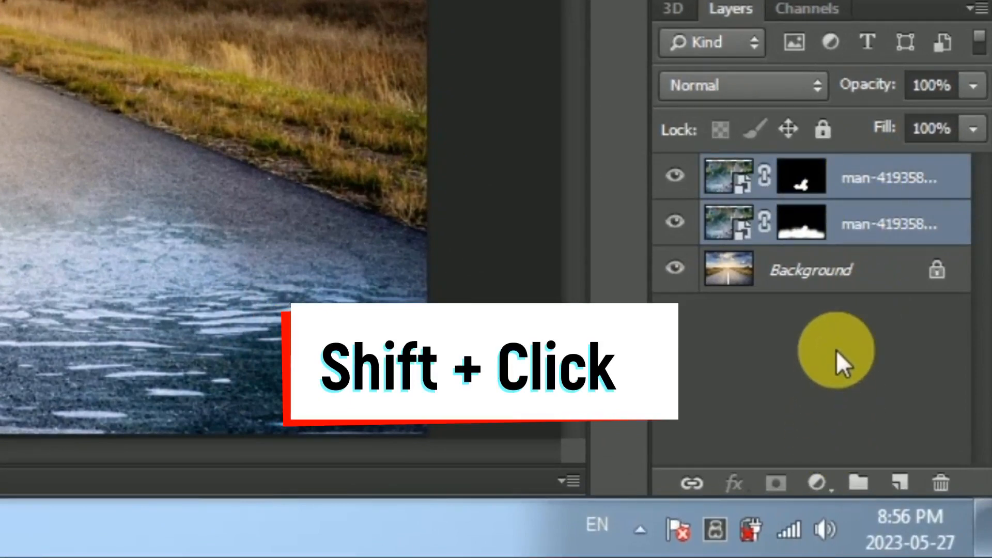
pyautogui.hotkey('ctrl', 'g')
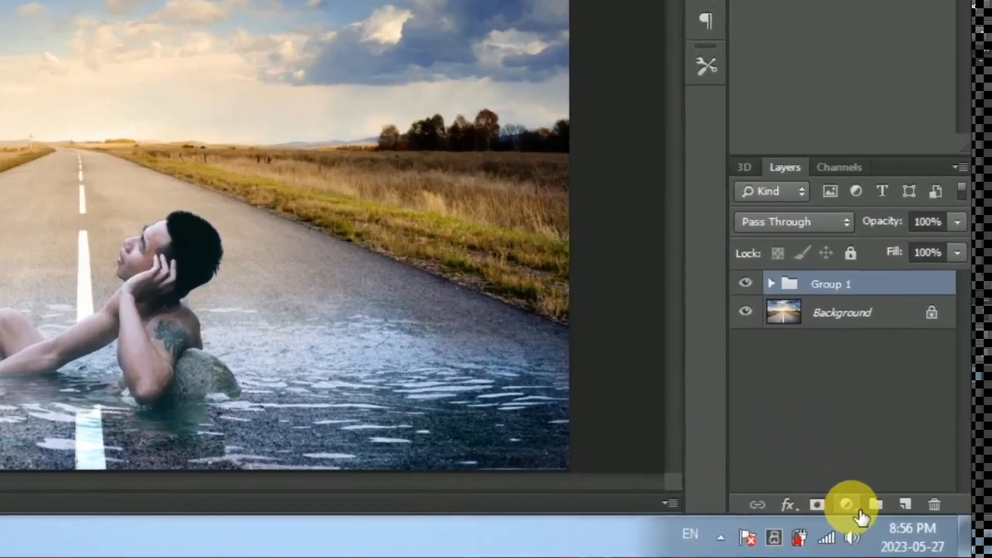
pyautogui.click(908, 521)
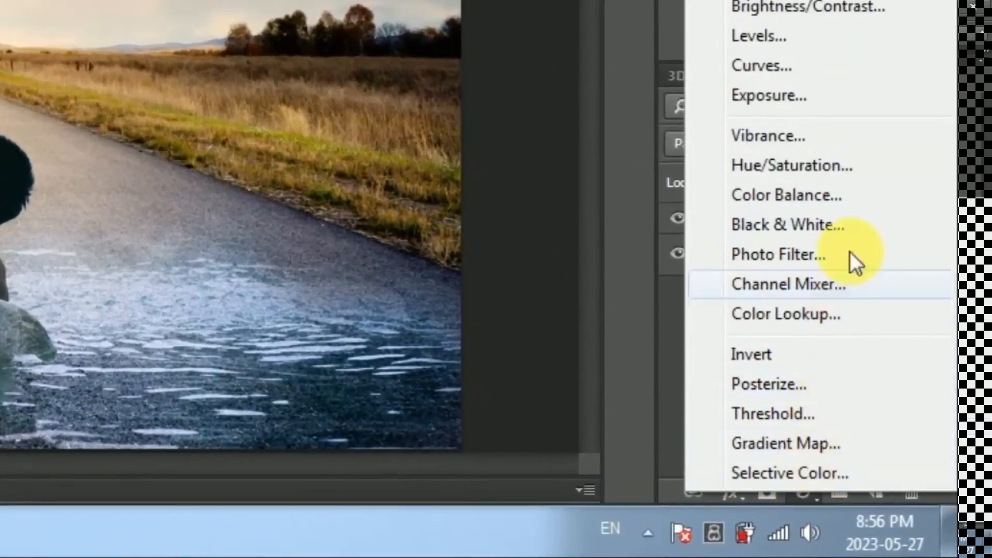
pyautogui.click(854, 167)
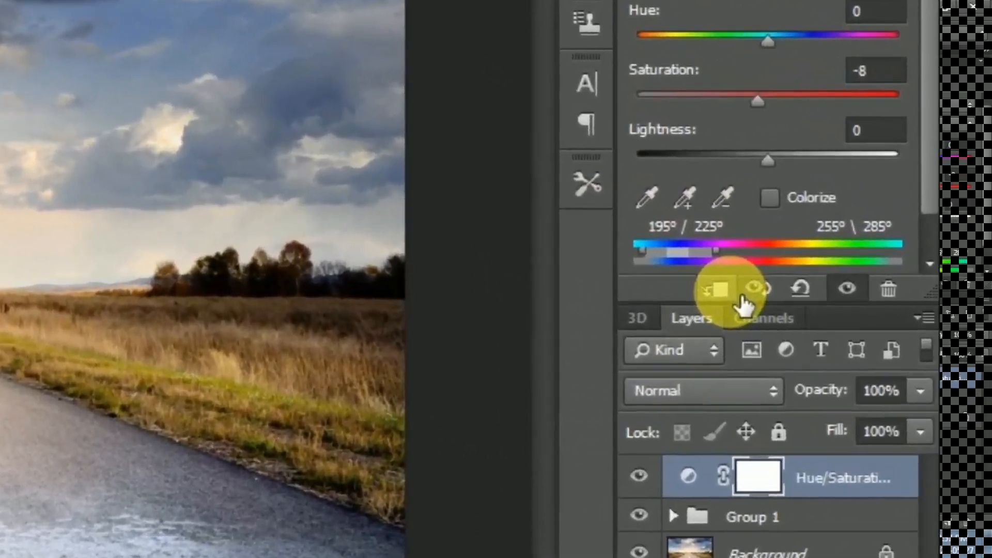
pyautogui.click(825, 293)
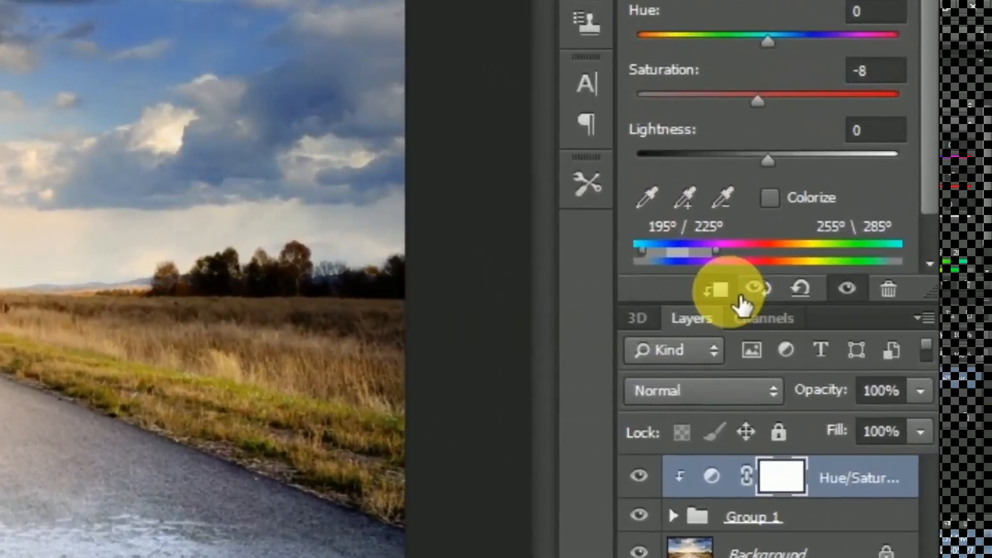
pyautogui.click(734, 291)
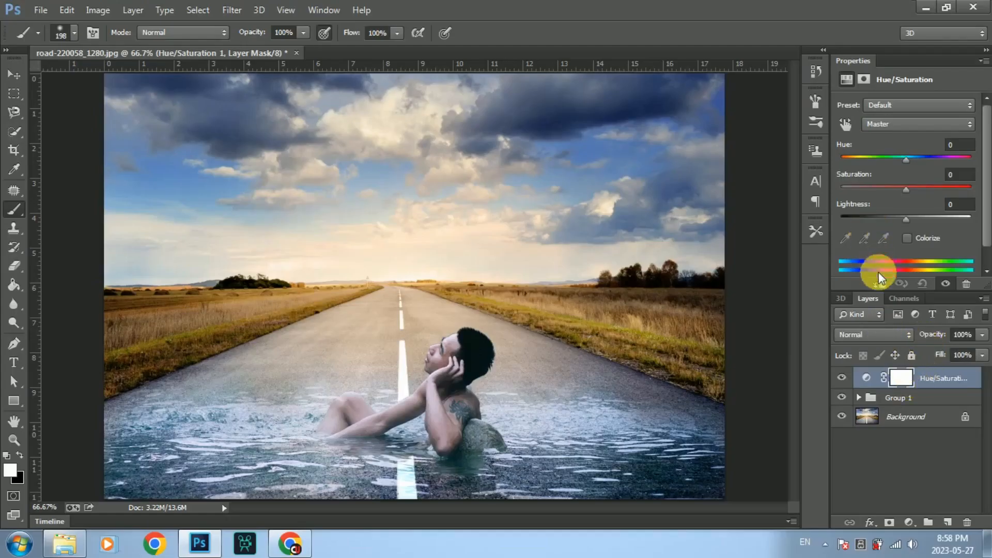
pyautogui.click(881, 285)
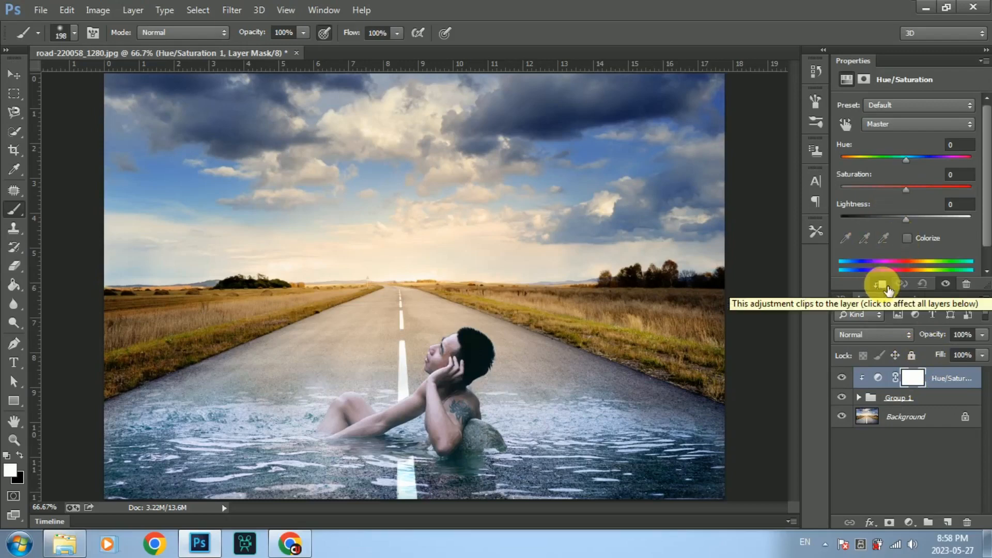
# Step: Set the saturation of the Cyans to -91 in the clipped Hue/Saturation adjustment
pyautogui.click(916, 127)
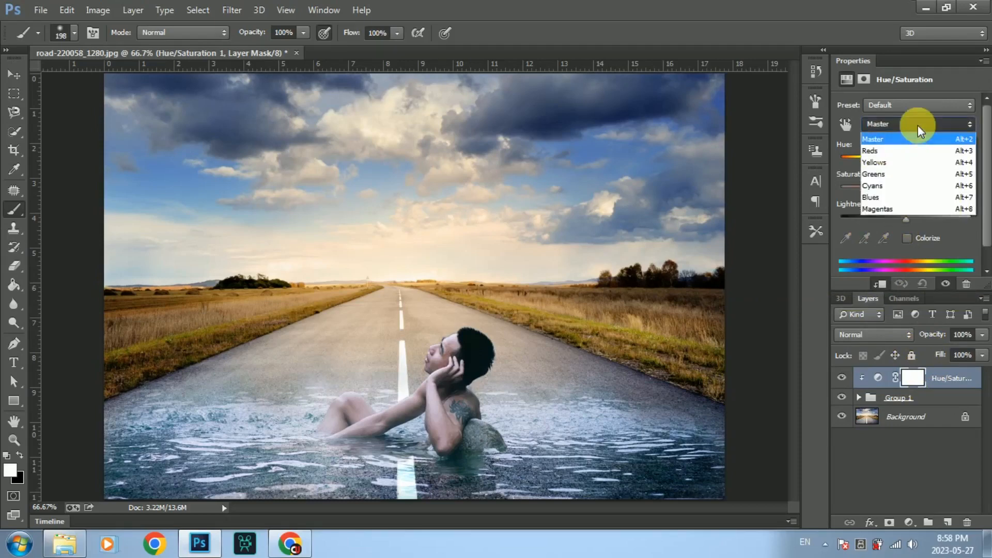
pyautogui.click(899, 186)
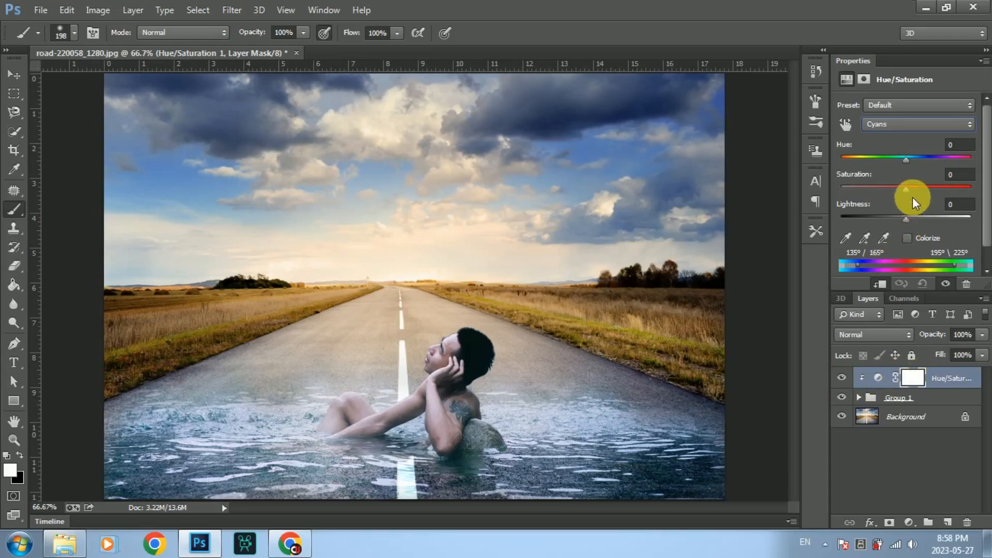
pyautogui.moveTo(907, 191); pyautogui.dragTo(847, 186)
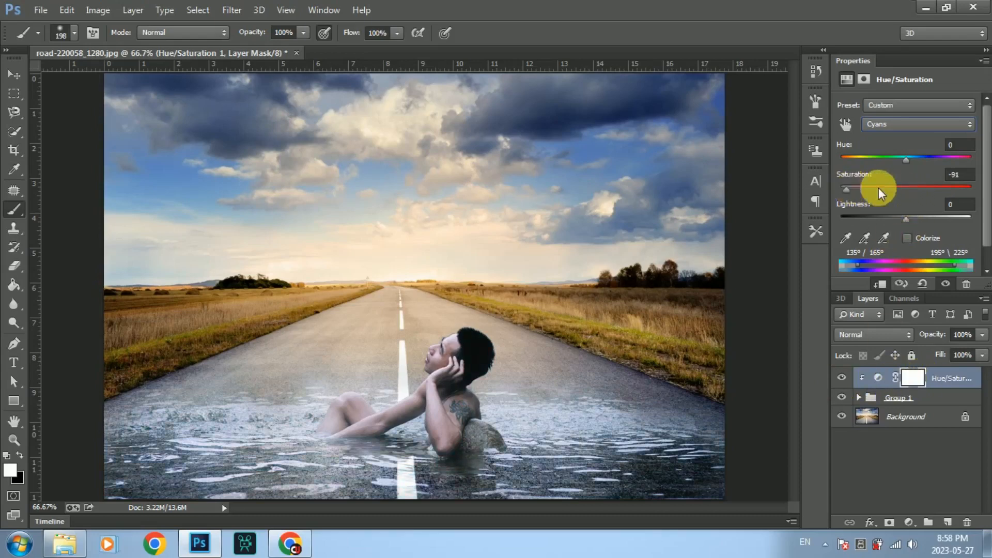
# Step: Set the saturation of the Blues to -39 in the same Hue/Saturation adjustment
pyautogui.click(925, 125)
pyautogui.click(904, 195)
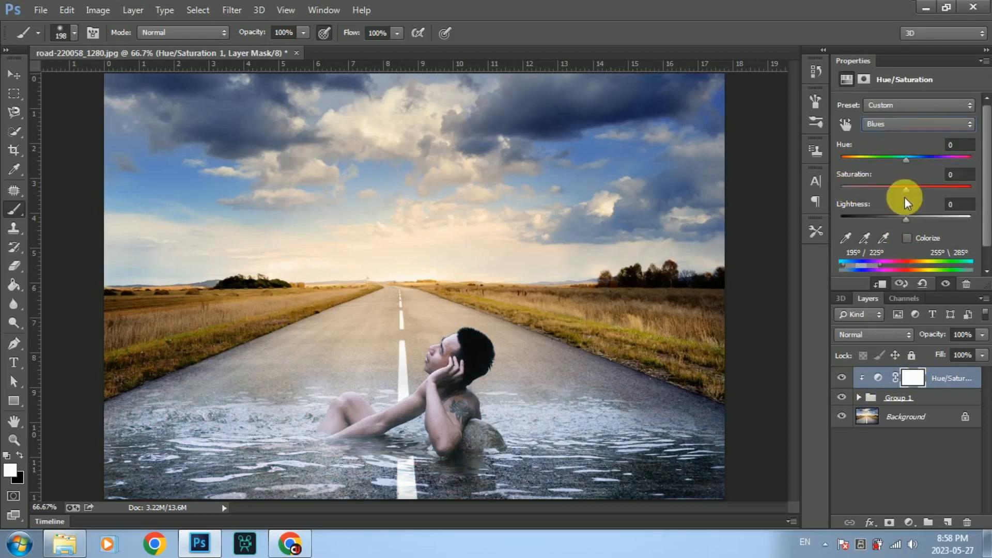
pyautogui.moveTo(906, 190); pyautogui.dragTo(880, 188)
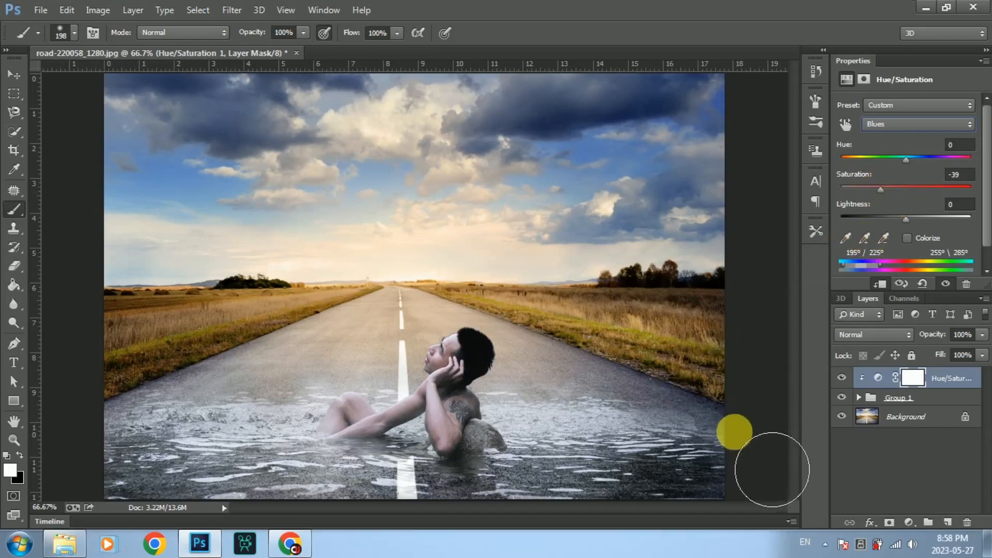
# Step: Switch to the Move tool and inspect the finished composite in full-screen view
pyautogui.click(14, 93)
pyautogui.click(14, 75)
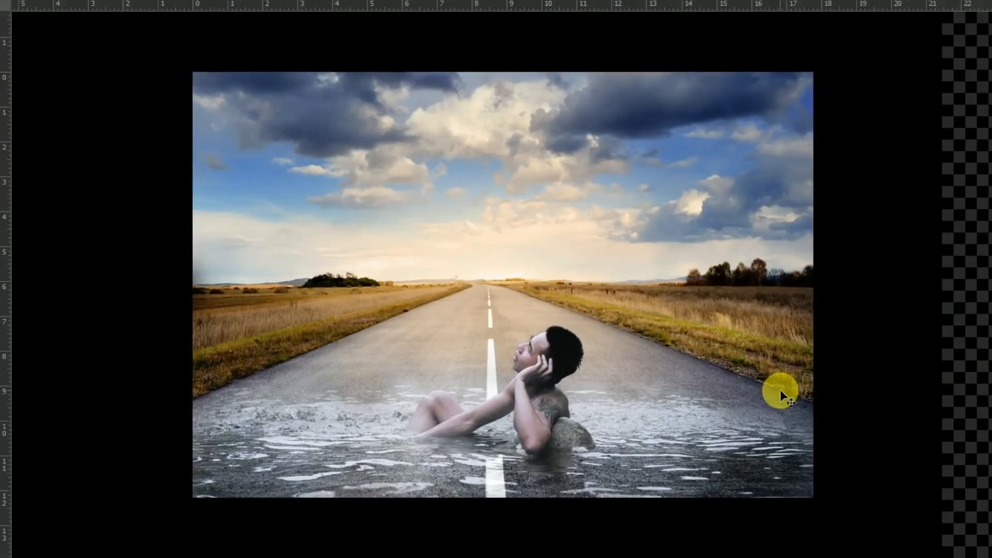
pyautogui.hotkey('ctrl', '+')
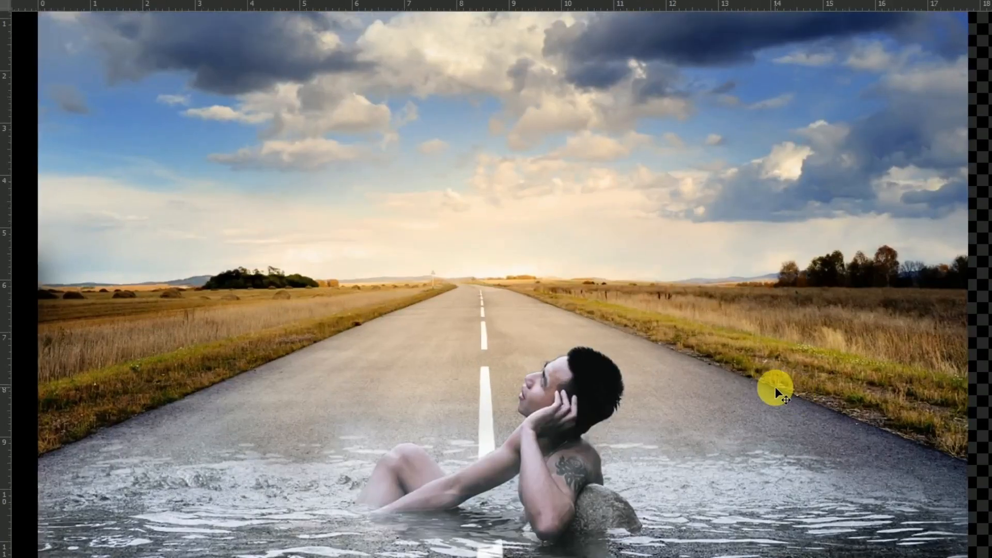
pyautogui.hotkey('ctrl', '-')
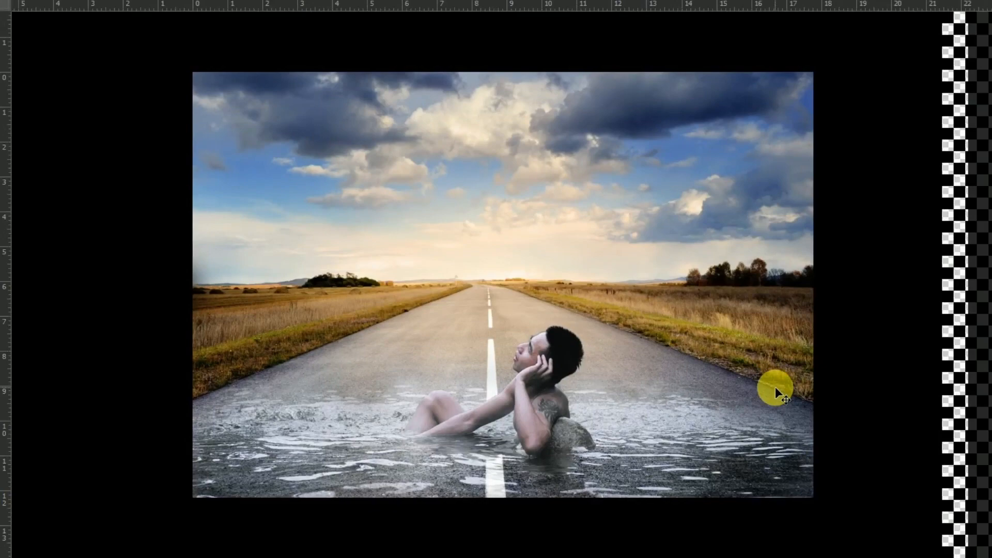